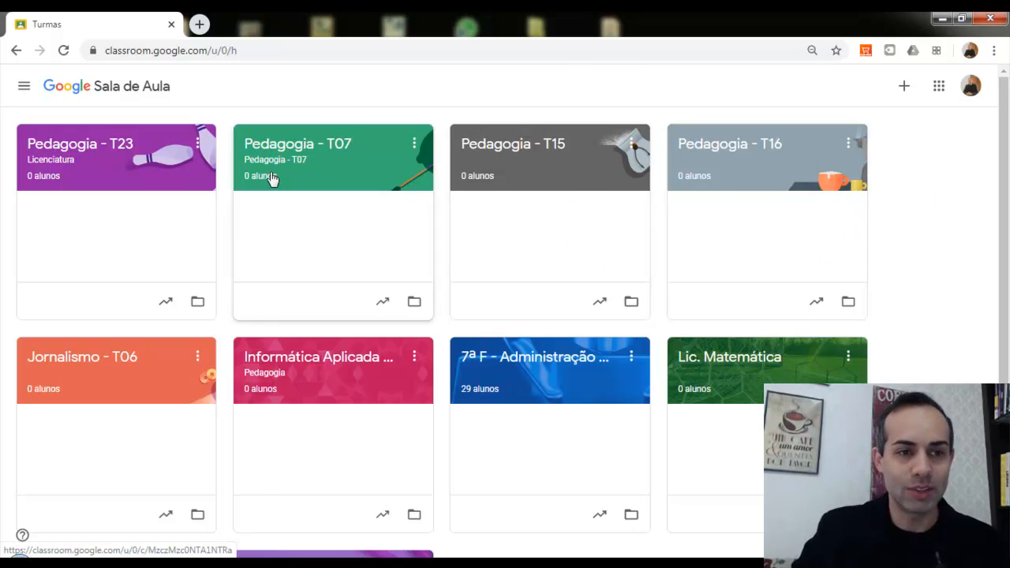
# Step: Open the Pedagogia - T23 class's Atividades page, keeping the current Windows color scheme but allowing it to ask again
pyautogui.click(81, 154)
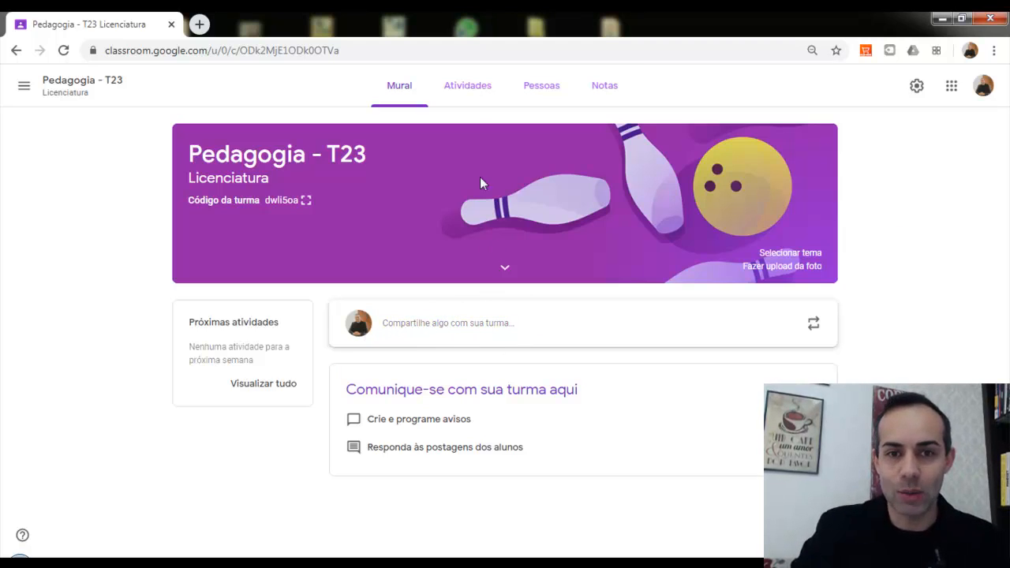
pyautogui.click(489, 98)
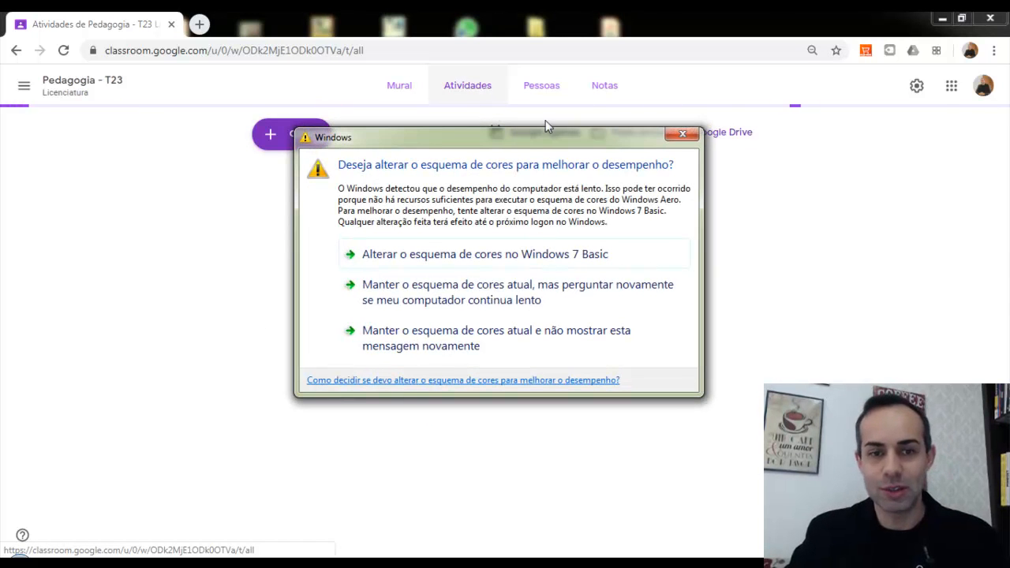
pyautogui.click(526, 278)
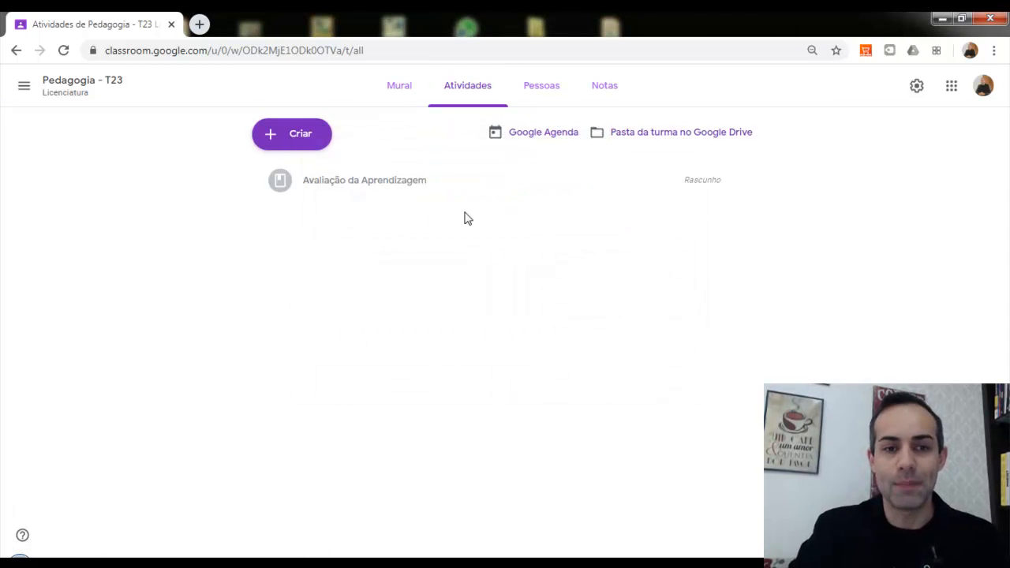
# Step: Review the types of classwork that can be created and the class's Mural, Atividades, Pessoas and Notas pages
pyautogui.click(305, 135)
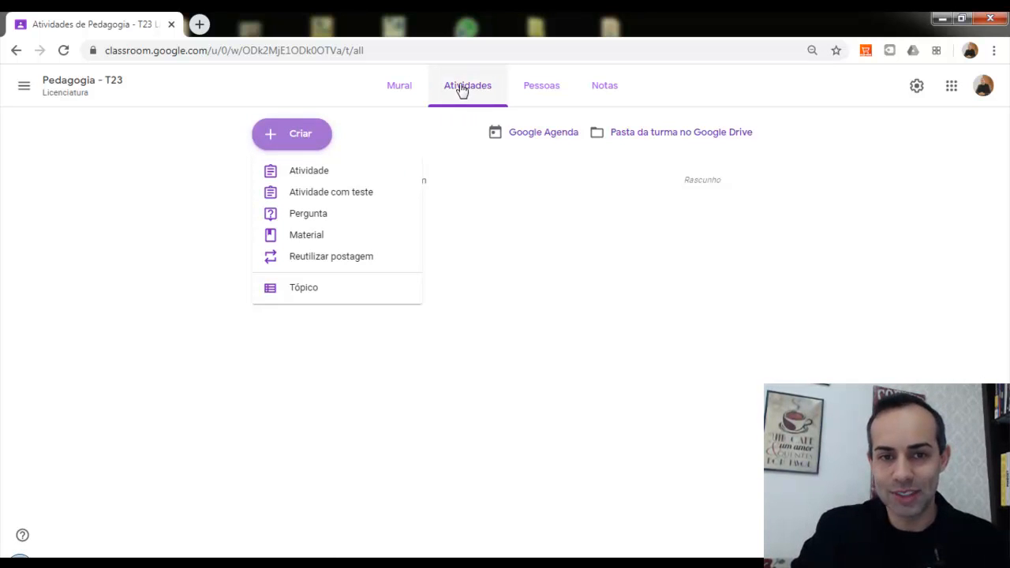
pyautogui.click(405, 90)
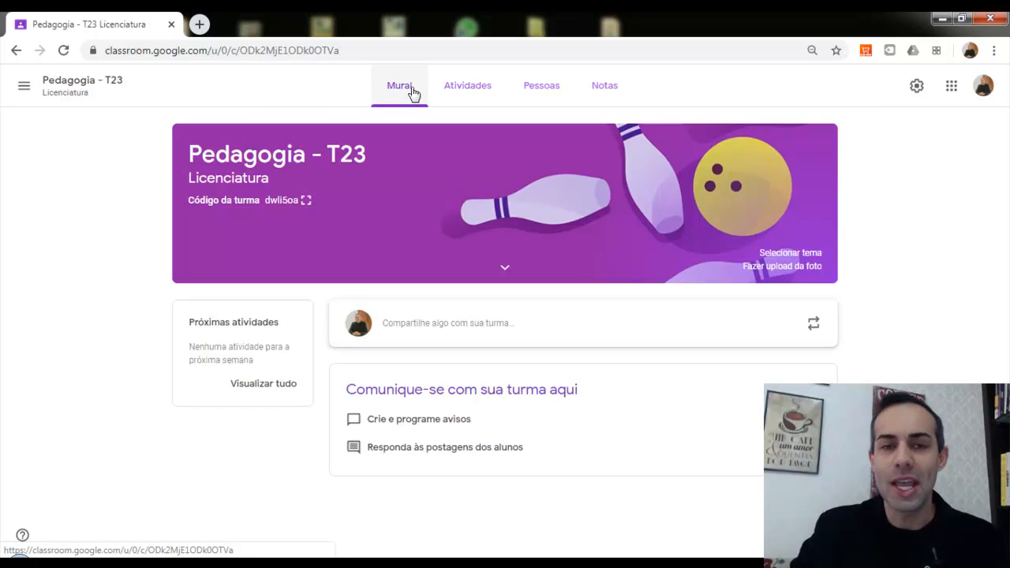
pyautogui.click(466, 93)
pyautogui.click(538, 93)
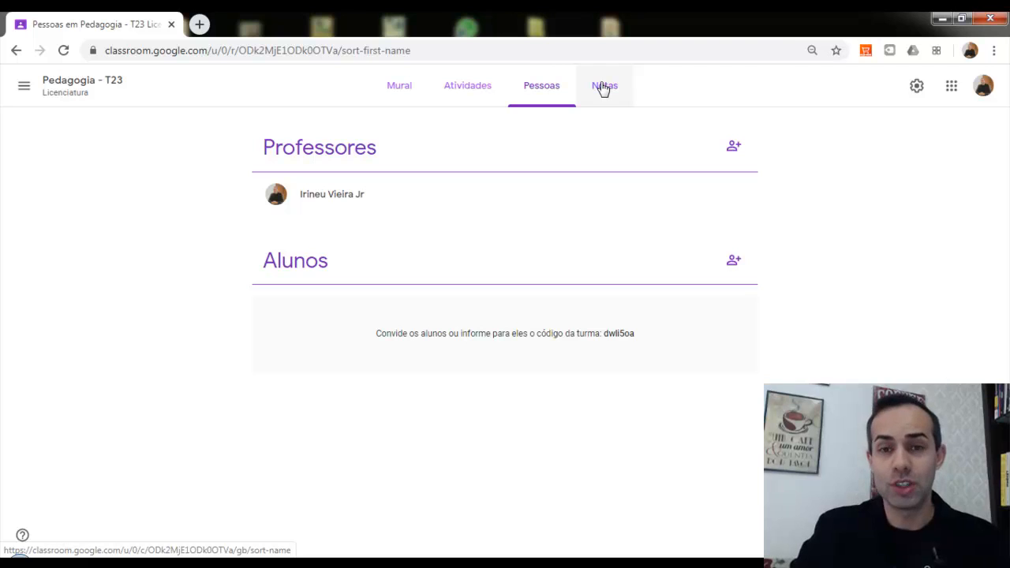
pyautogui.click(603, 89)
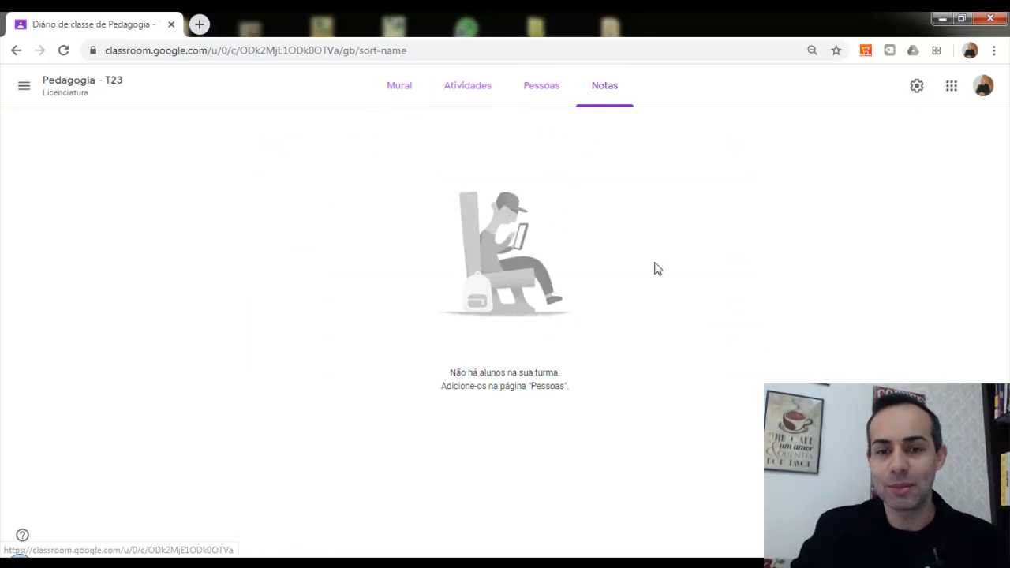
pyautogui.click(546, 88)
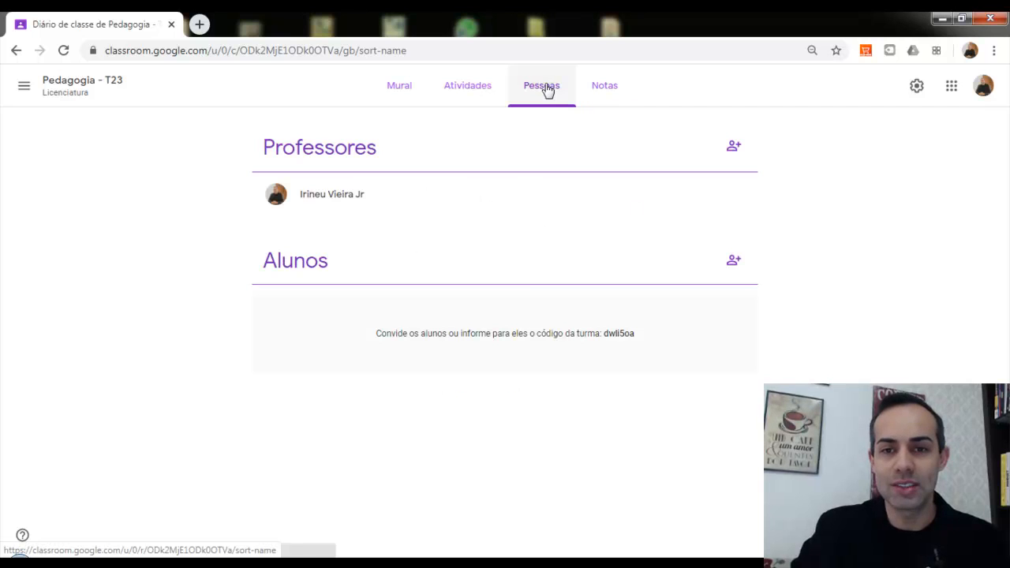
# Step: Start a new Material post in the class's Atividades with the title "Avaliação e aprendizagem"
pyautogui.click(453, 88)
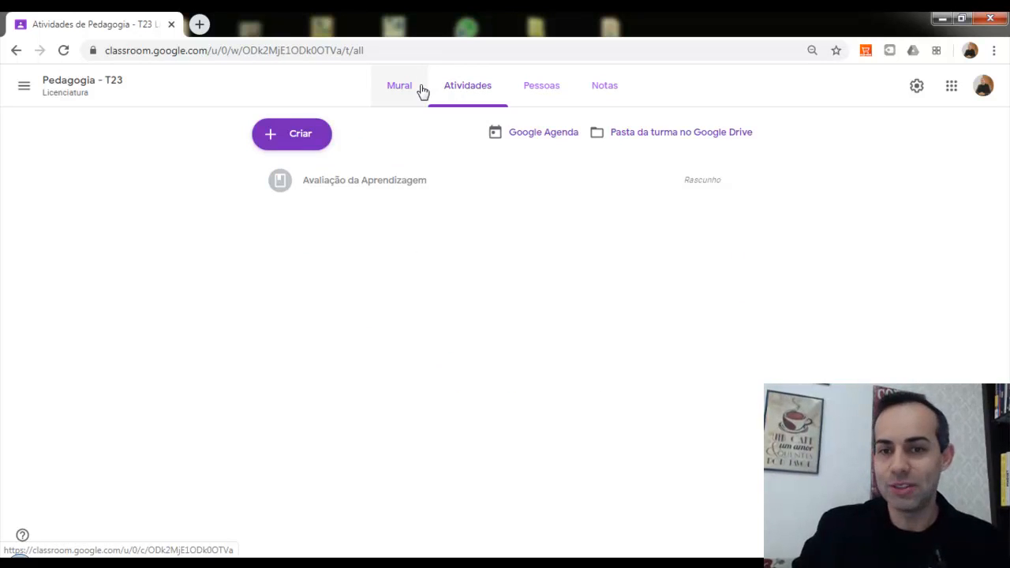
pyautogui.click(291, 137)
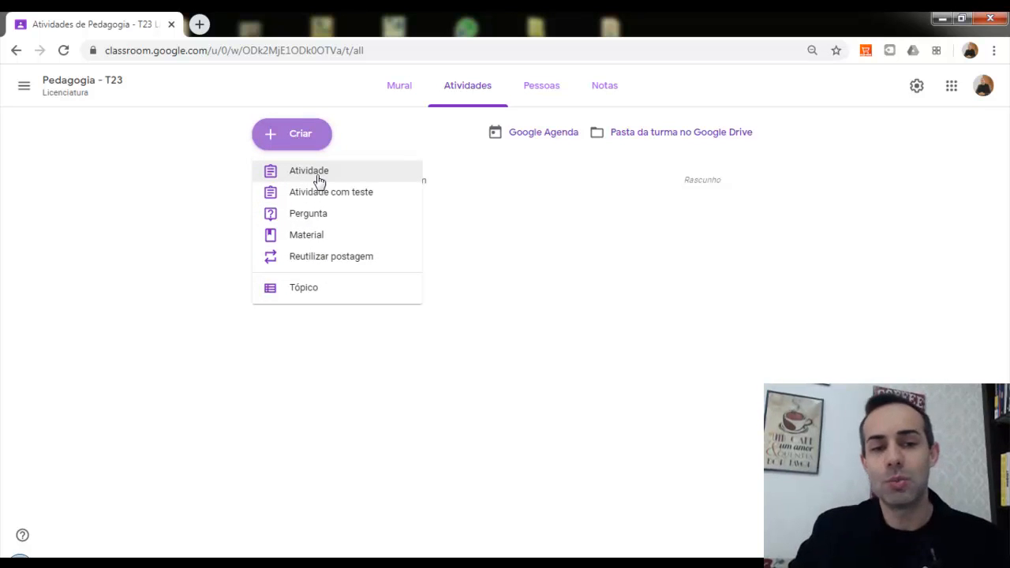
pyautogui.click(326, 246)
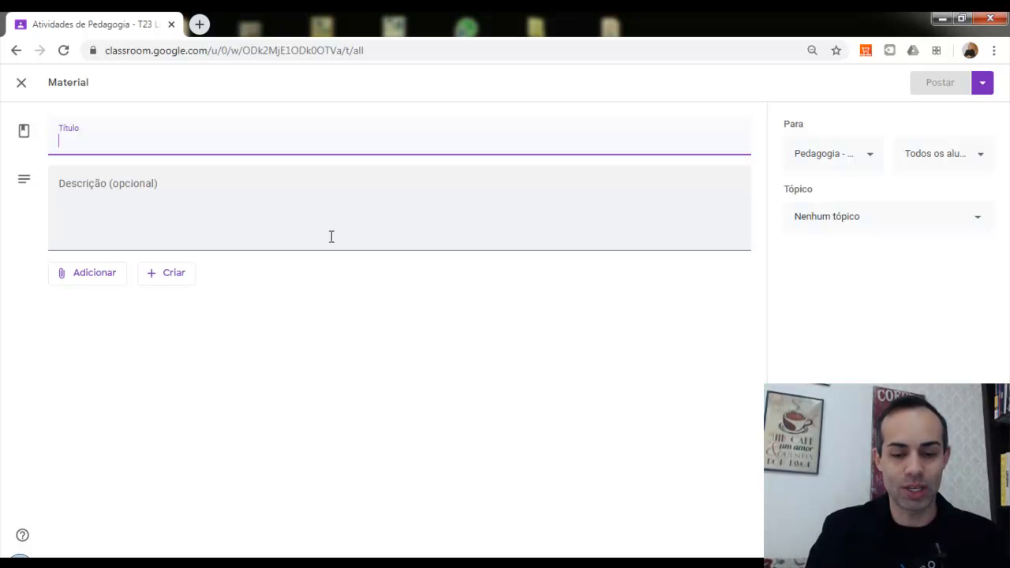
pyautogui.write('Ensino')
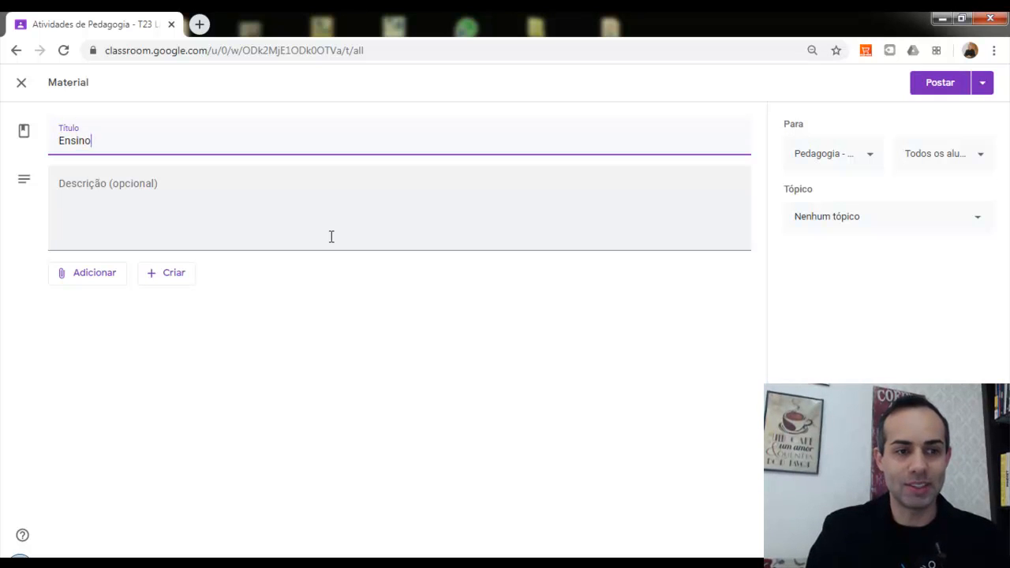
pyautogui.hotkey('ctrl', 'a')
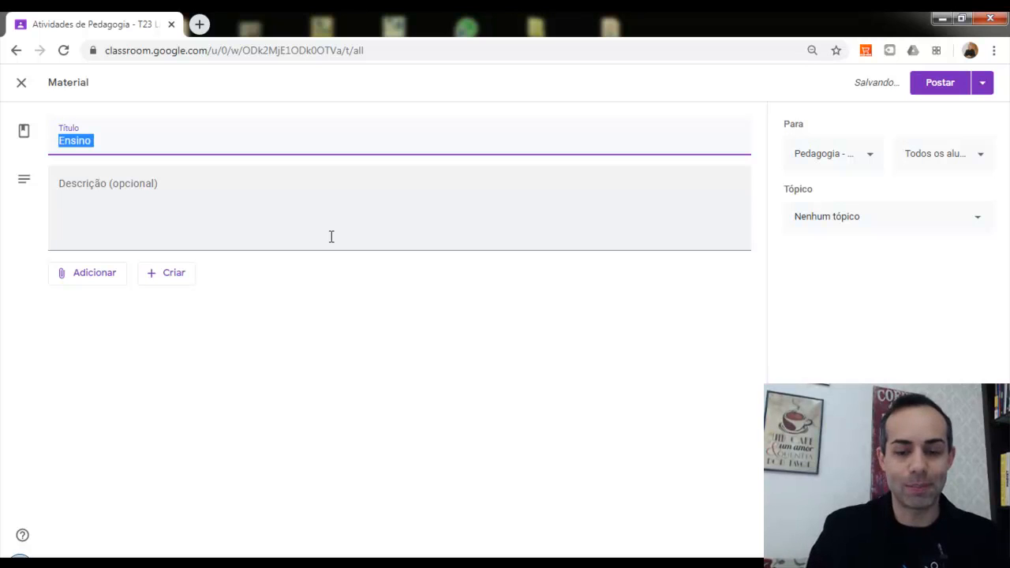
pyautogui.write('Avaliaç')
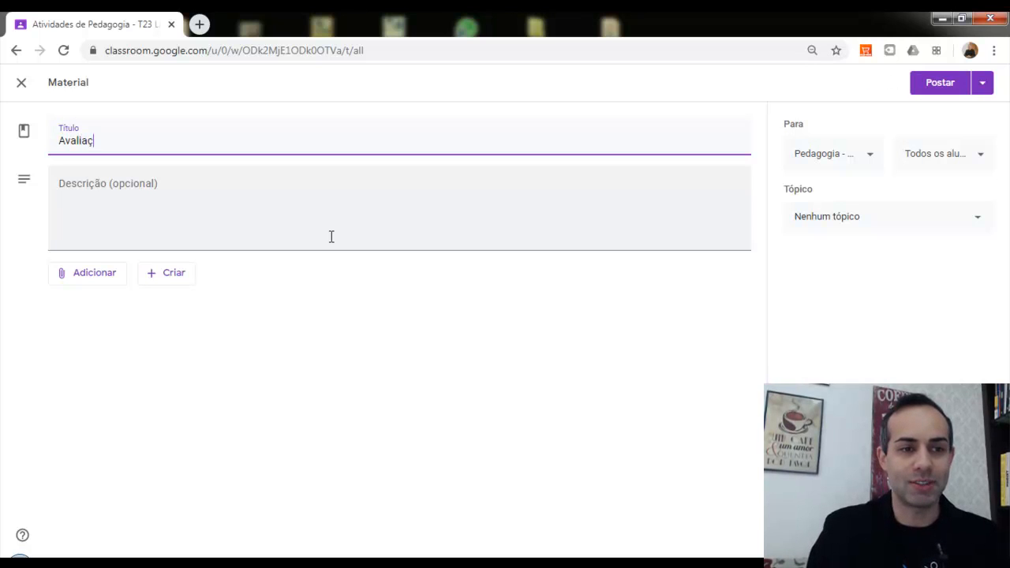
pyautogui.write('ão e ')
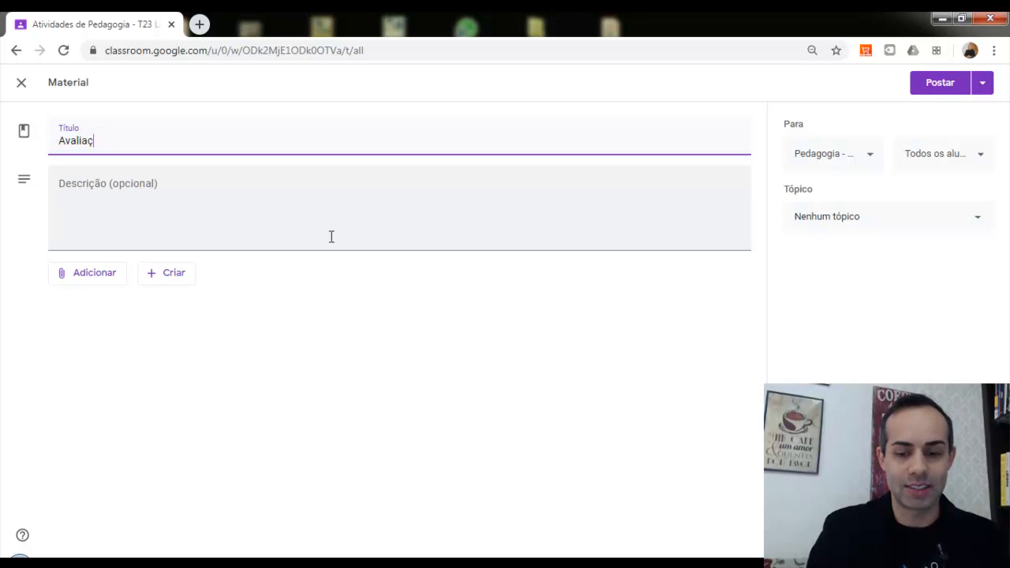
pyautogui.write('ão e apren')
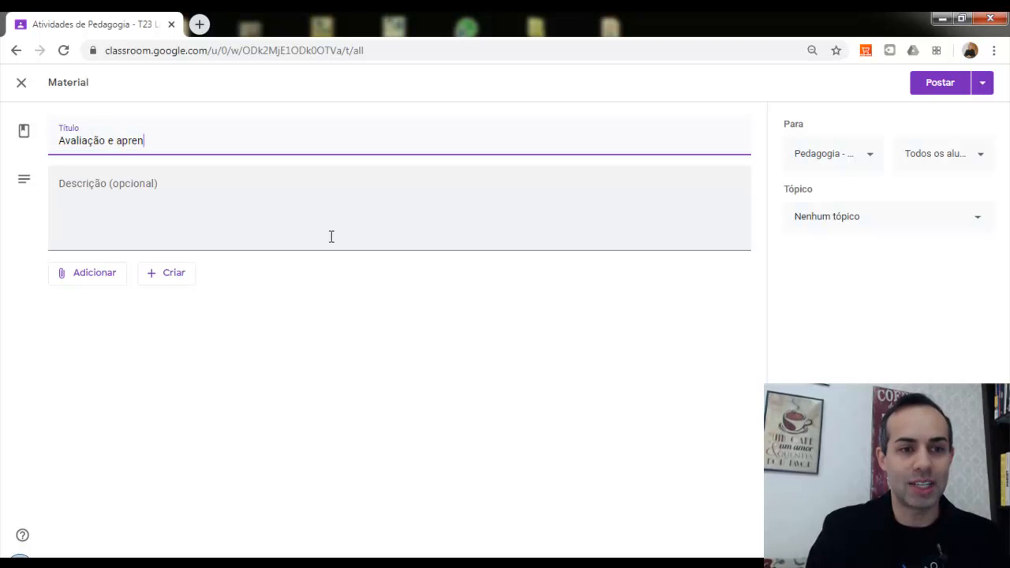
pyautogui.write('dizagem')
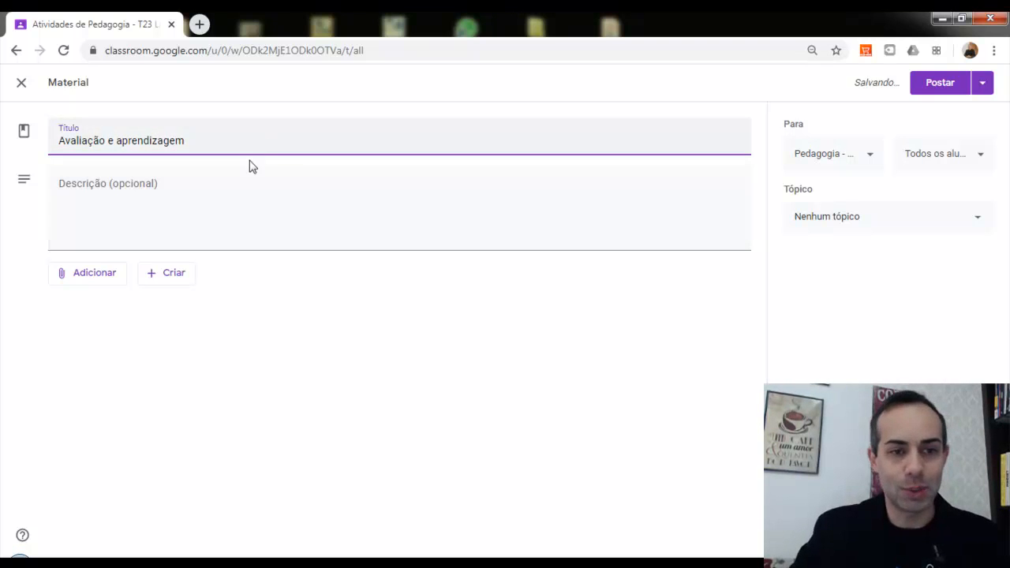
# Step: Create a blank Google Docs document as an attachment to the material and return to the post without renaming the document
pyautogui.click(250, 185)
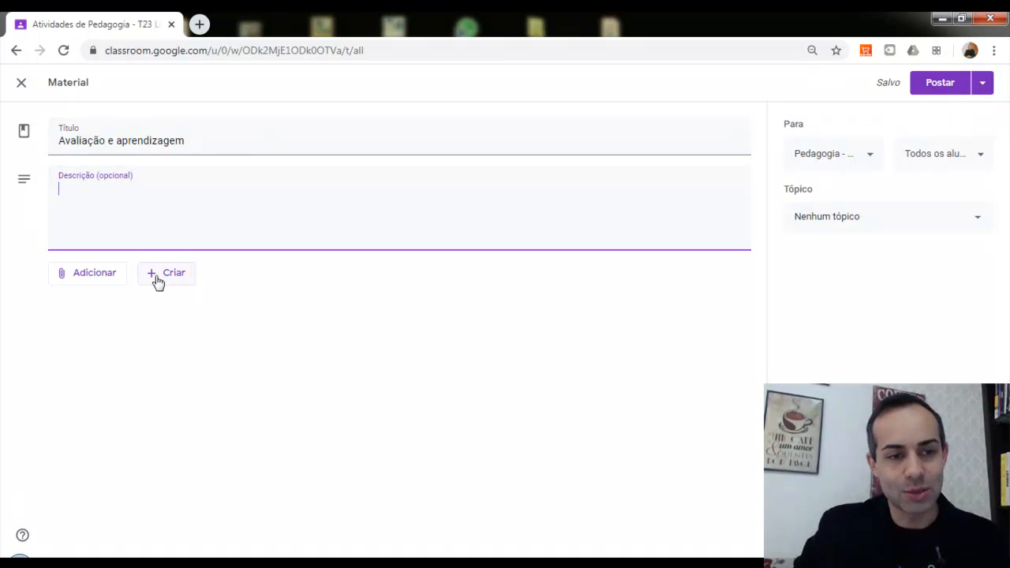
pyautogui.click(84, 285)
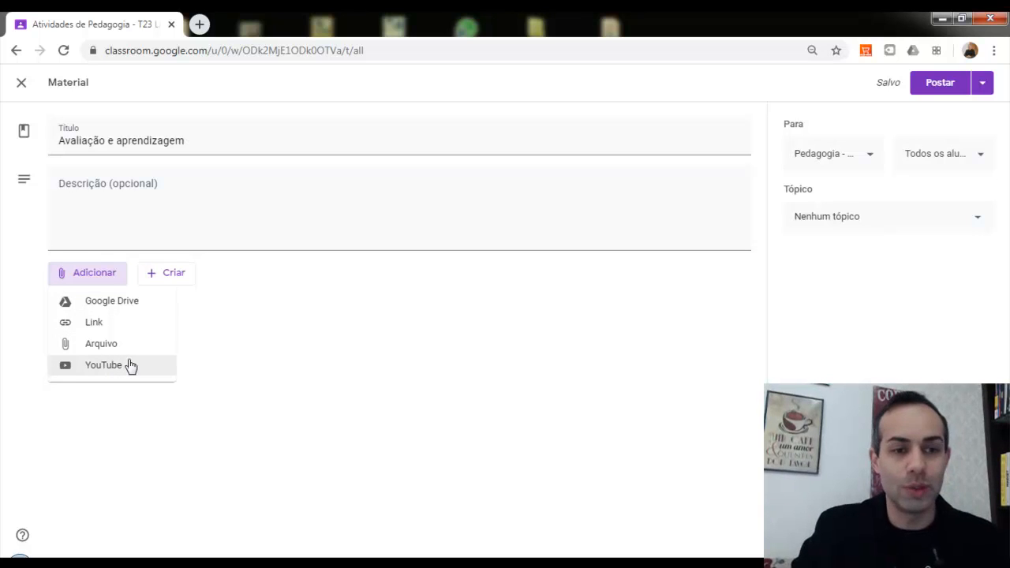
pyautogui.click(165, 276)
pyautogui.click(174, 275)
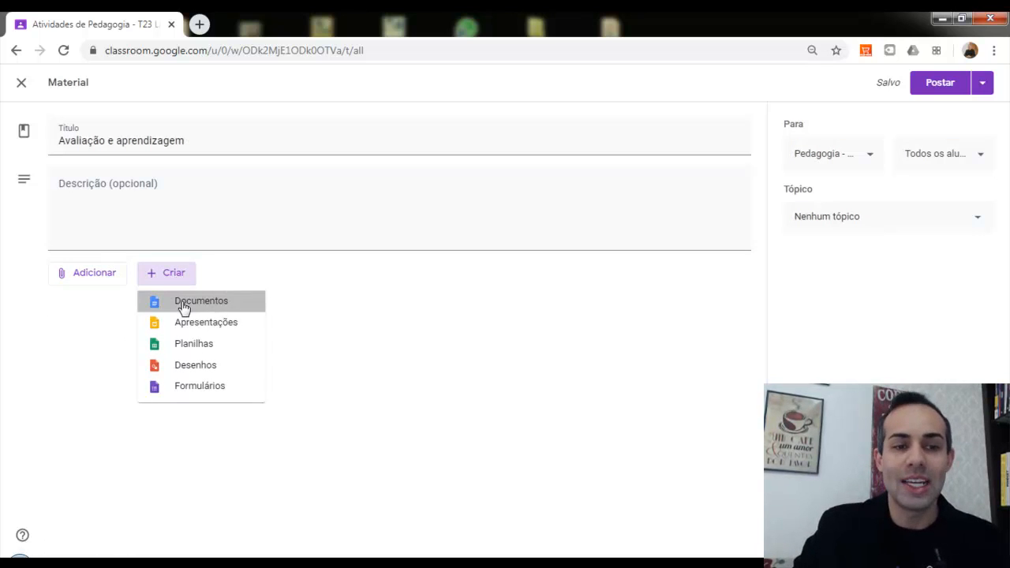
pyautogui.click(184, 308)
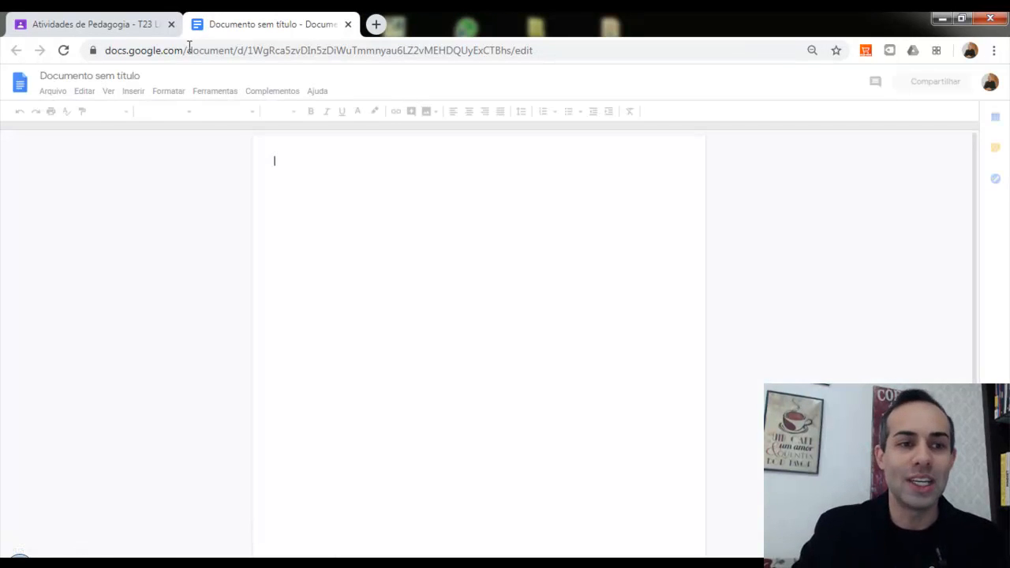
pyautogui.click(141, 73)
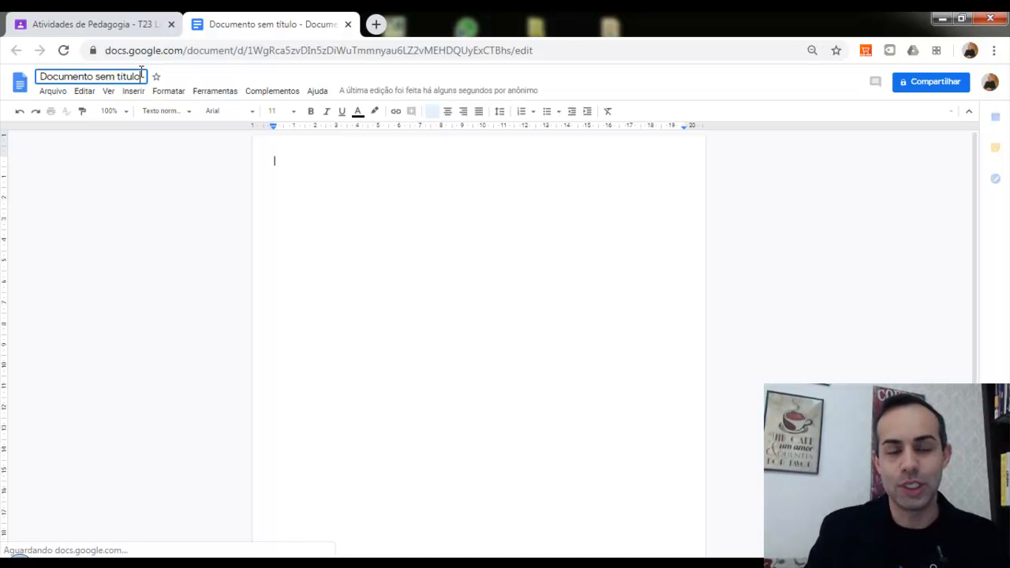
pyautogui.click(142, 72)
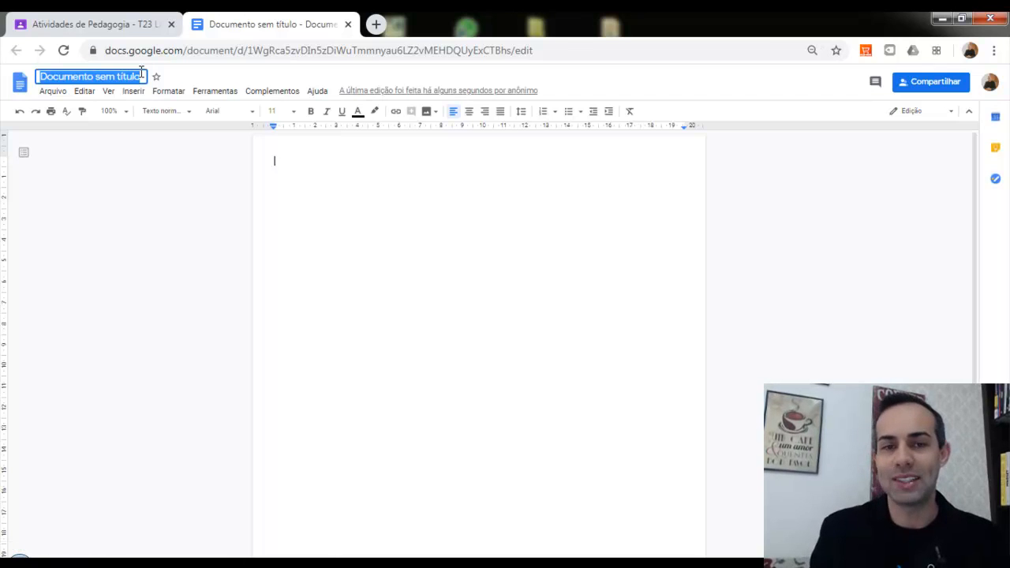
pyautogui.click(348, 24)
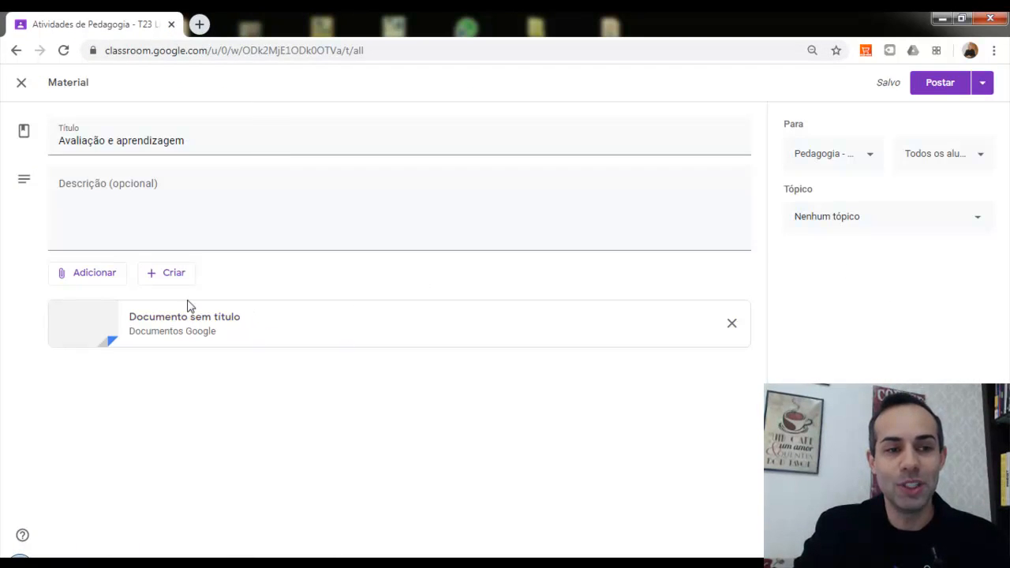
# Step: Post the material with the description "Teste" and view the post on the class's Mural
pyautogui.click(209, 186)
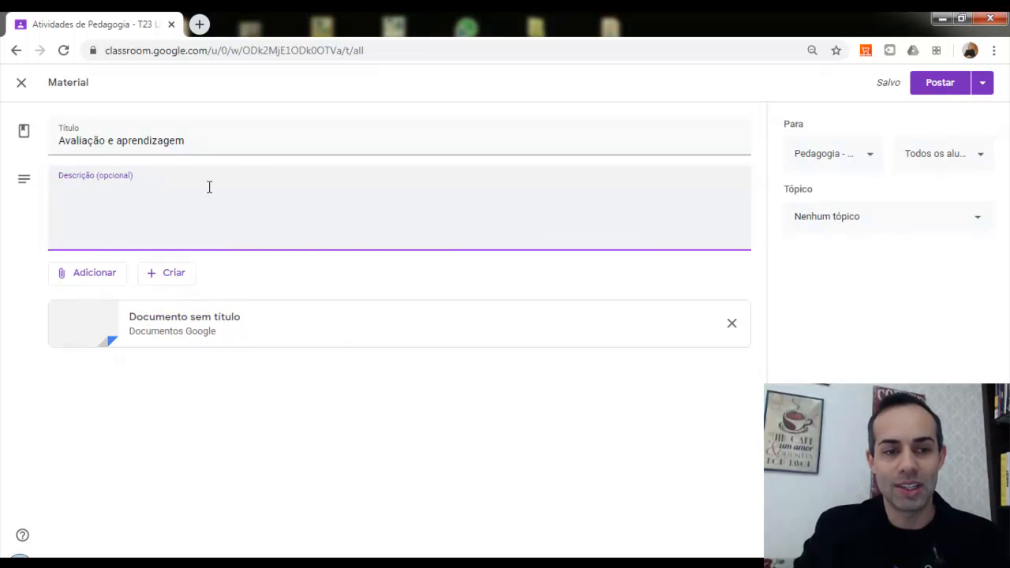
pyautogui.write('Teste')
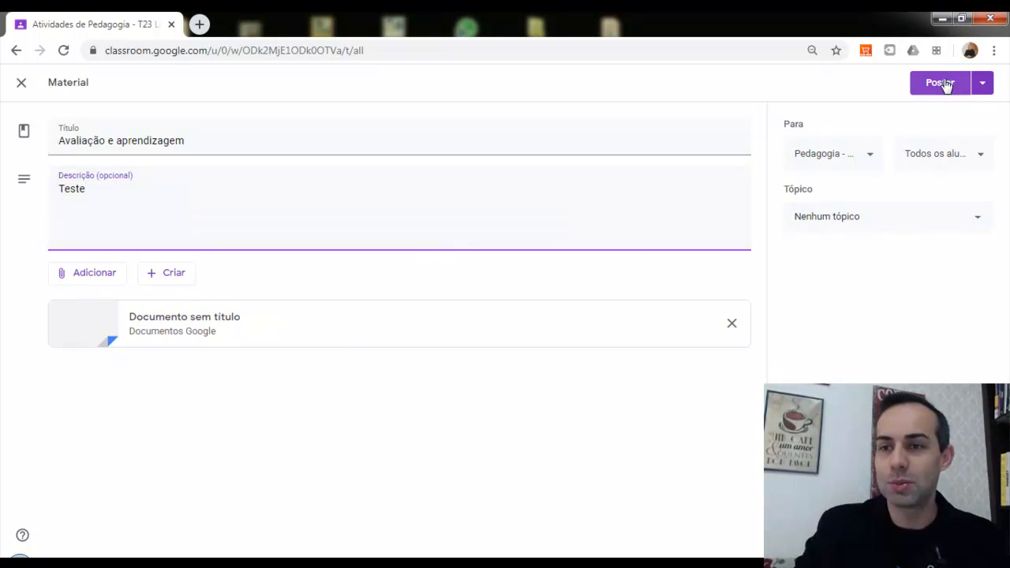
pyautogui.click(950, 86)
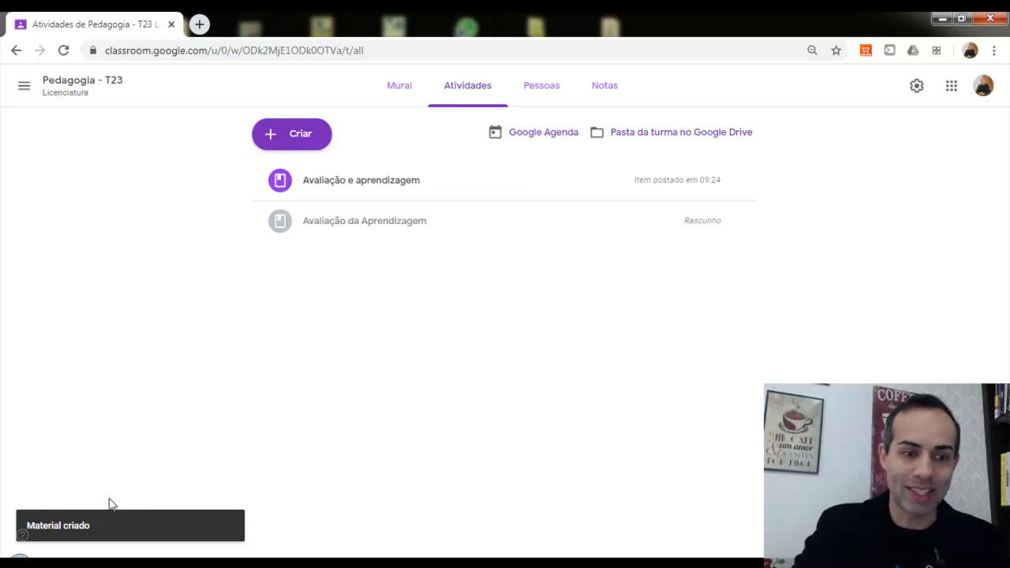
pyautogui.click(401, 89)
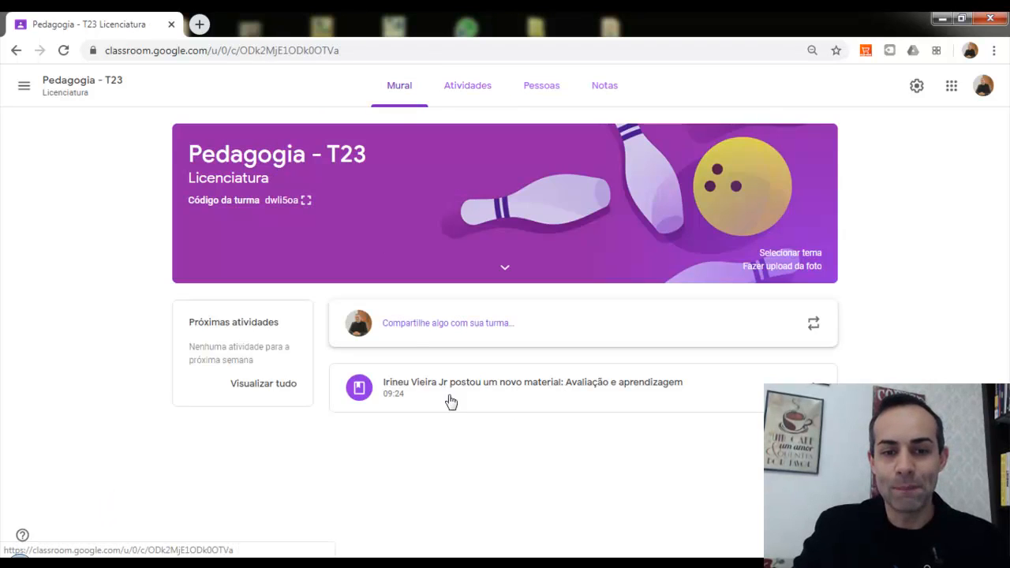